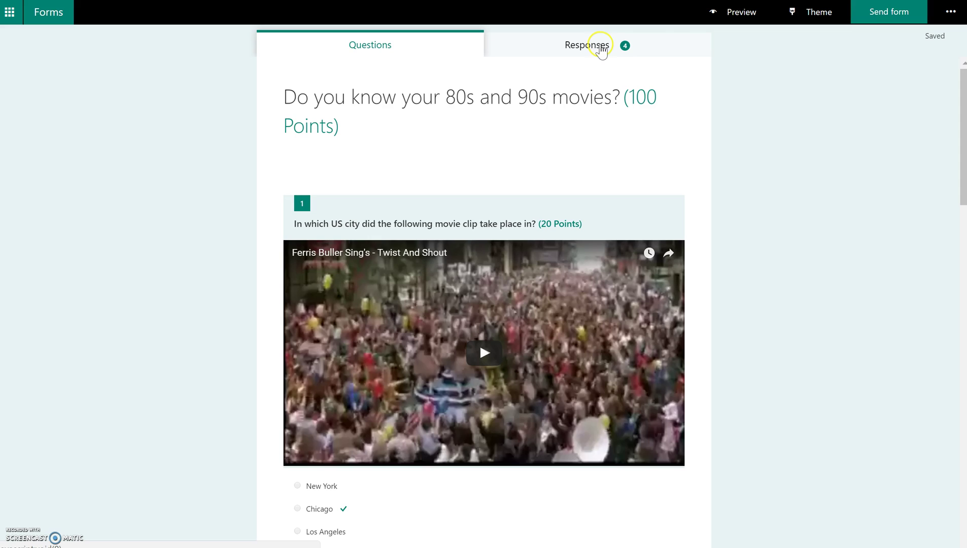
# - Show the quiz's Responses summary with 4 responses, 75 average score and per-question charts
pyautogui.click(598, 51)
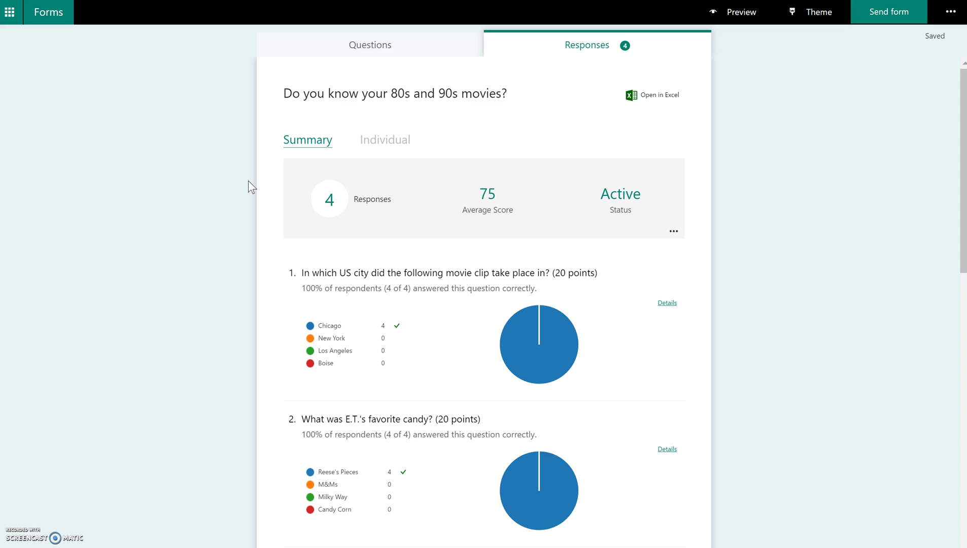
pyautogui.scroll(-2, 839, 339)
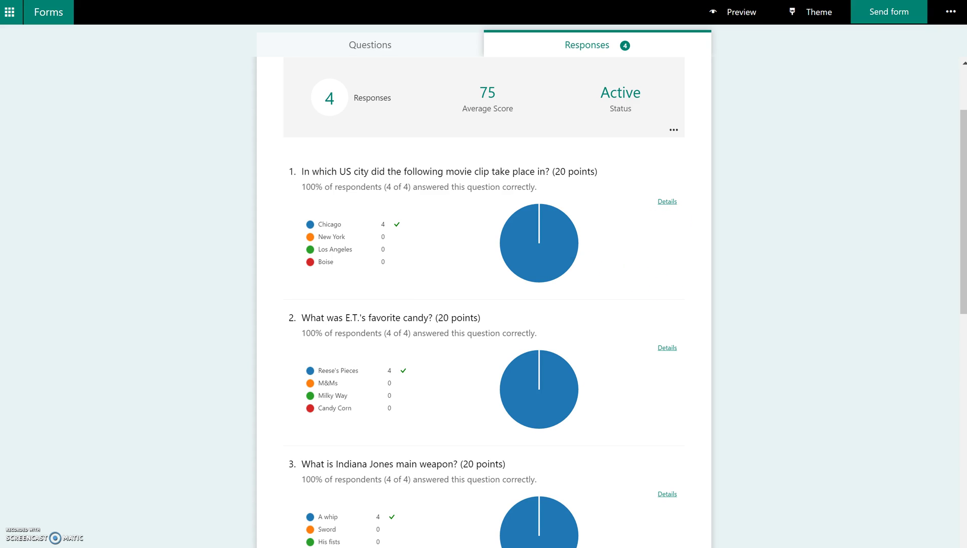
pyautogui.click(667, 202)
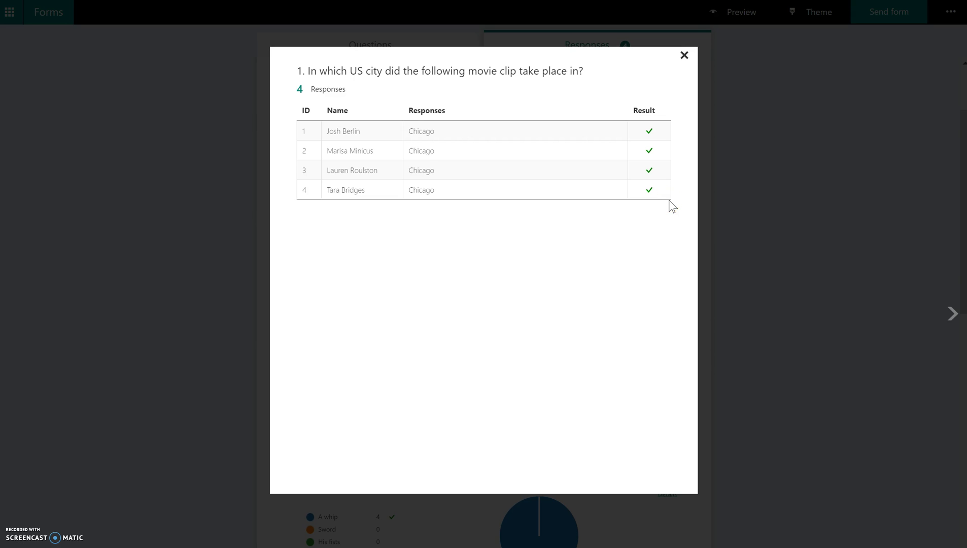
pyautogui.click(684, 57)
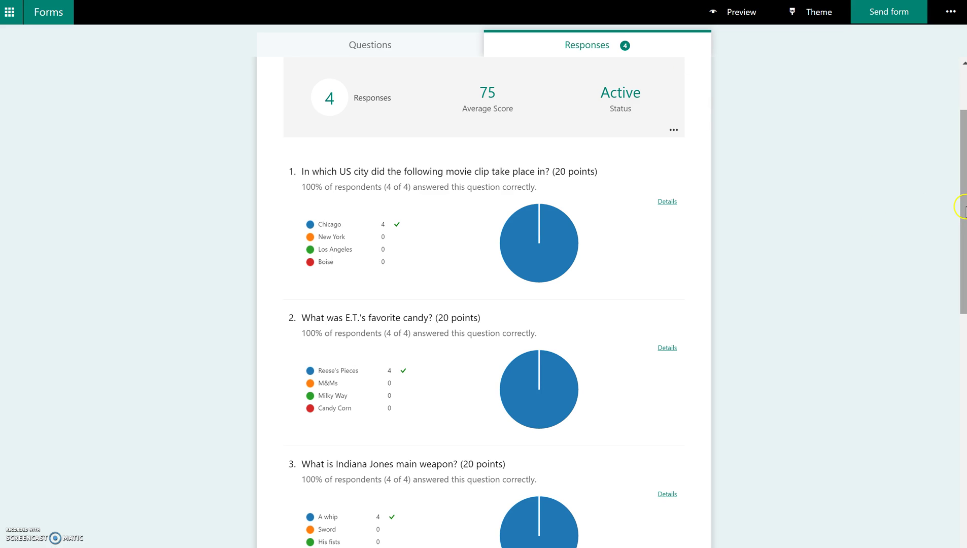
pyautogui.moveTo(961, 209); pyautogui.dragTo(962, 169)
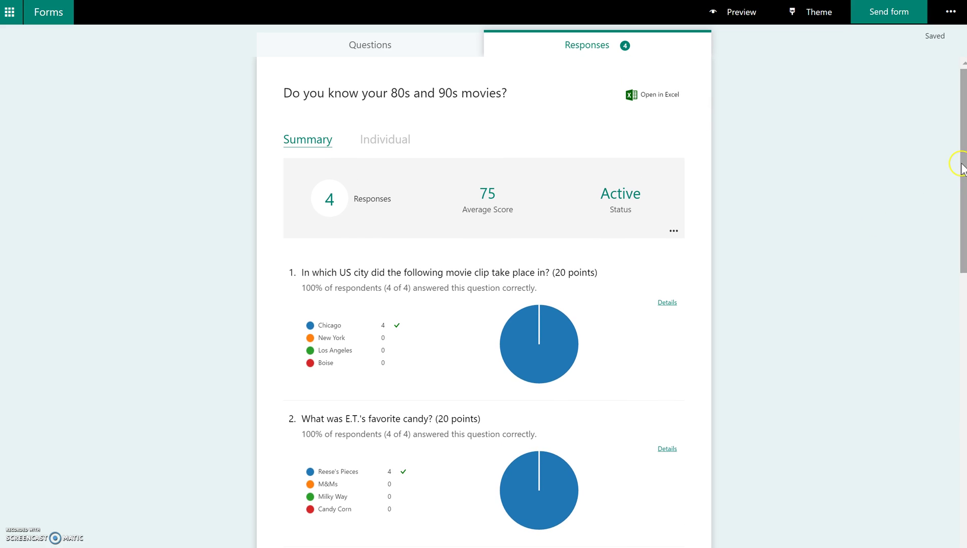
# - Review the fourth responder's individual answers and 100/100 score
pyautogui.click(373, 143)
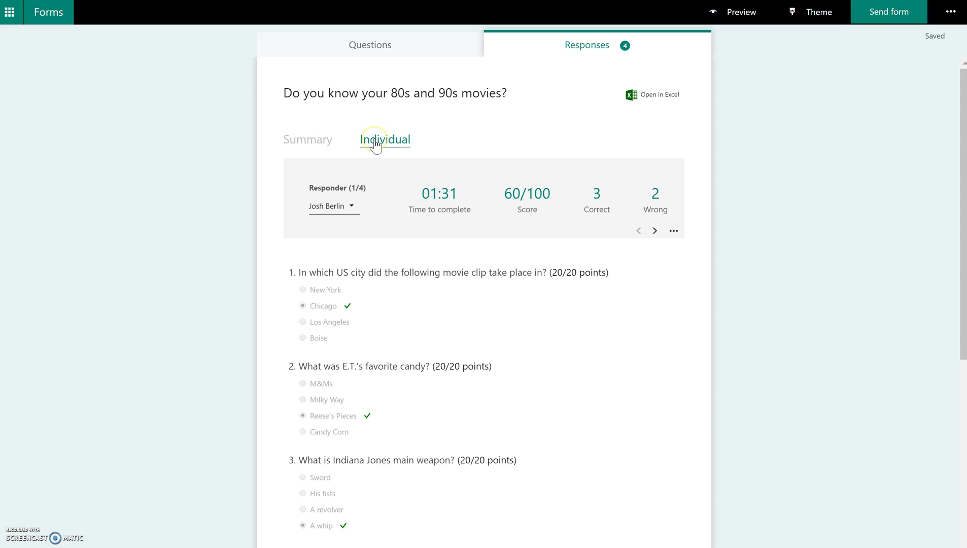
pyautogui.click(348, 214)
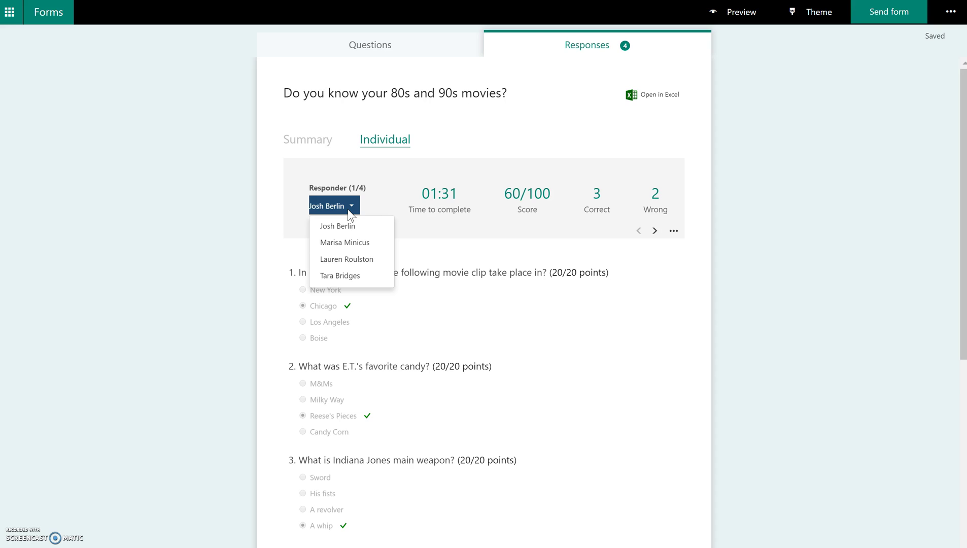
pyautogui.click(346, 275)
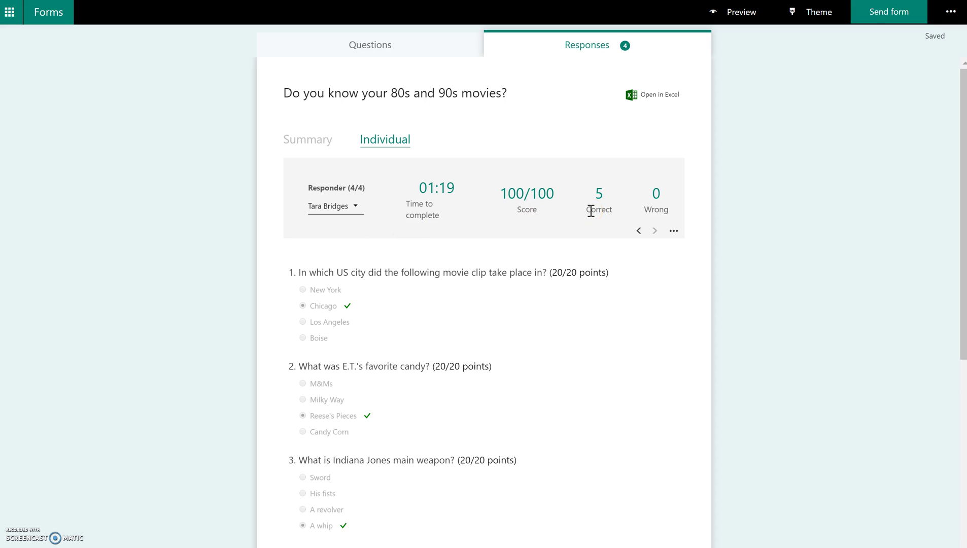
# - Export all four quiz responses to an Excel spreadsheet and view it
pyautogui.click(671, 234)
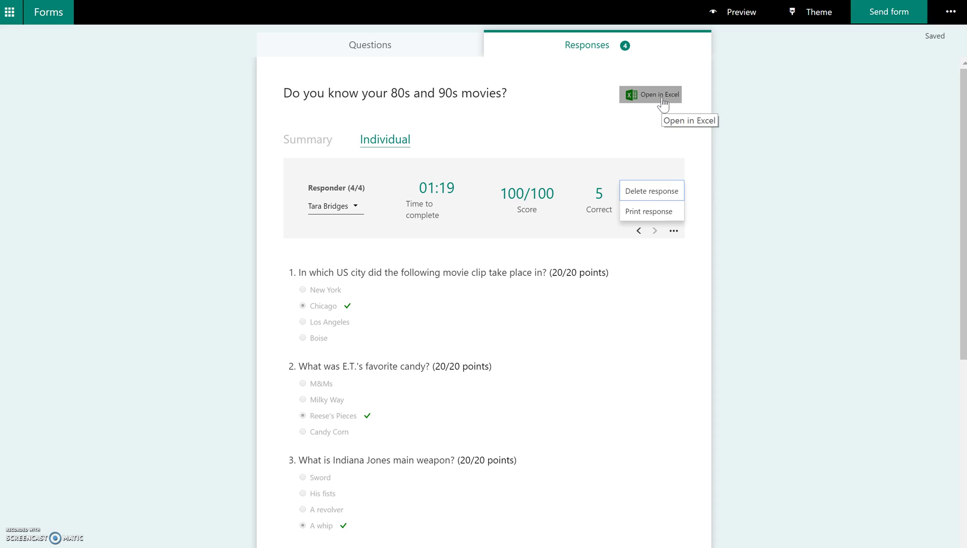
pyautogui.click(663, 104)
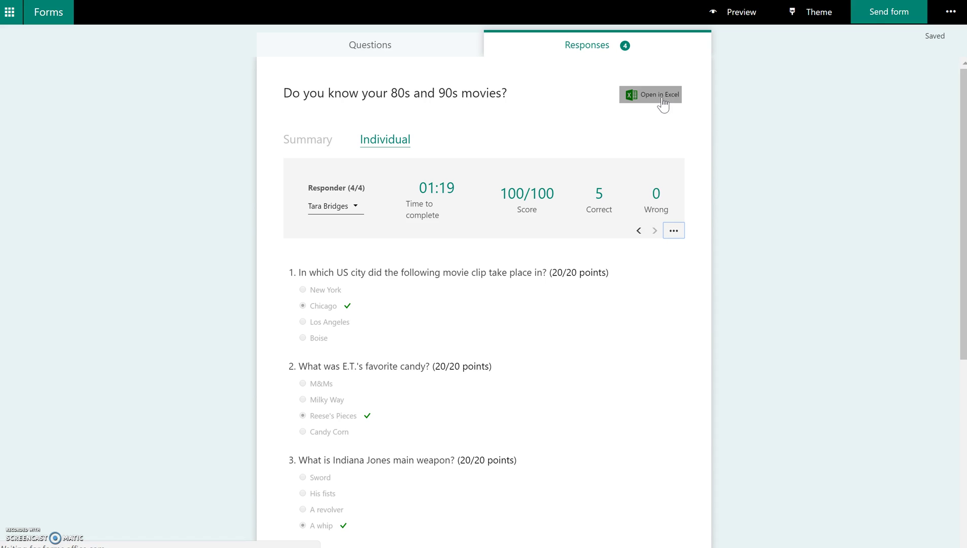
pyautogui.click(653, 98)
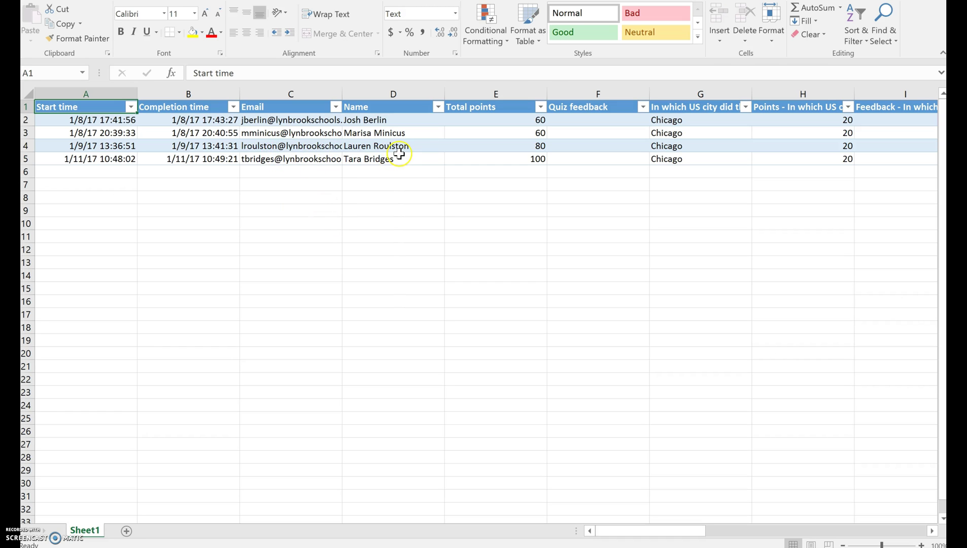
pyautogui.hscroll(1, 399, 154)
pyautogui.hscroll(1, 399, 154)
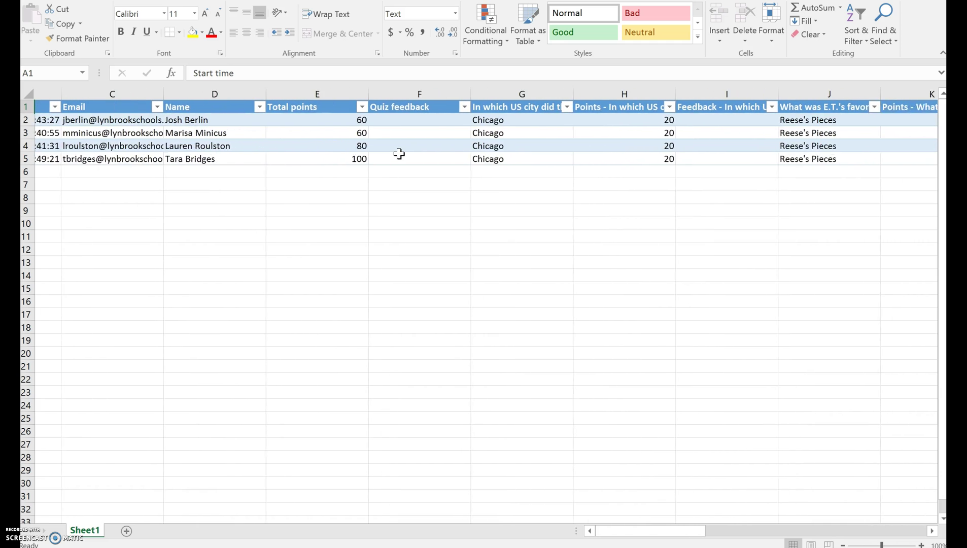
pyautogui.hscroll(1, 399, 154)
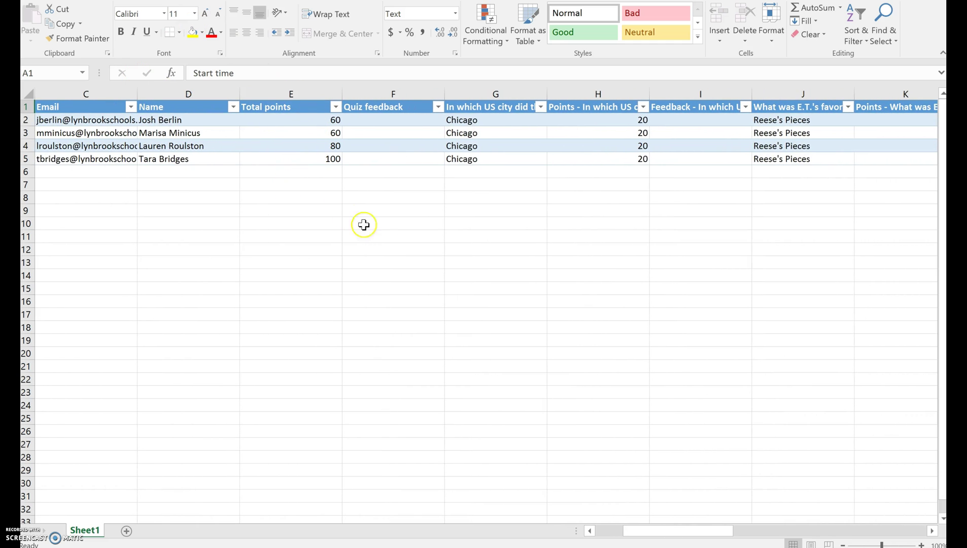
pyautogui.hscroll(1, 388, 245)
pyautogui.hscroll(1, 388, 245)
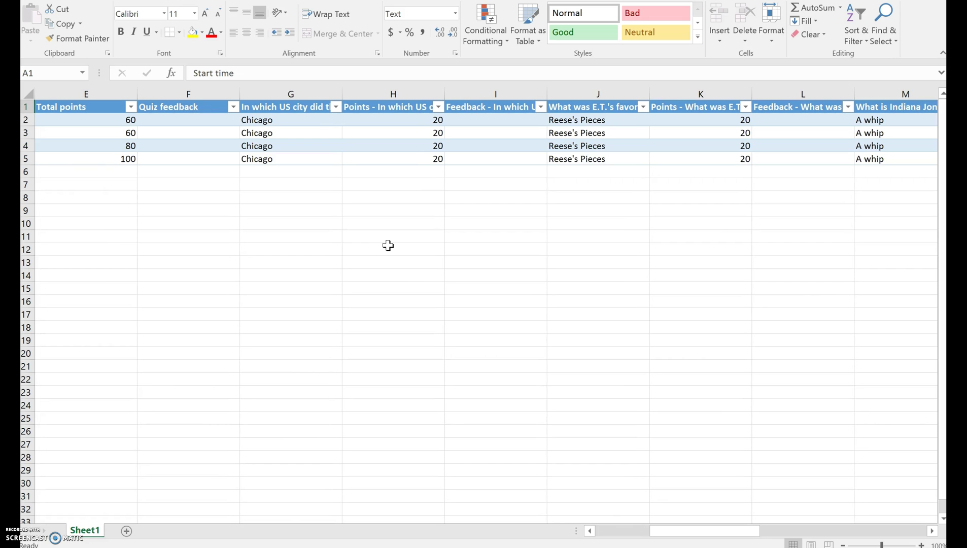
pyautogui.hscroll(1, 388, 245)
pyautogui.hscroll(1, 388, 245)
pyautogui.hscroll(1, 388, 245)
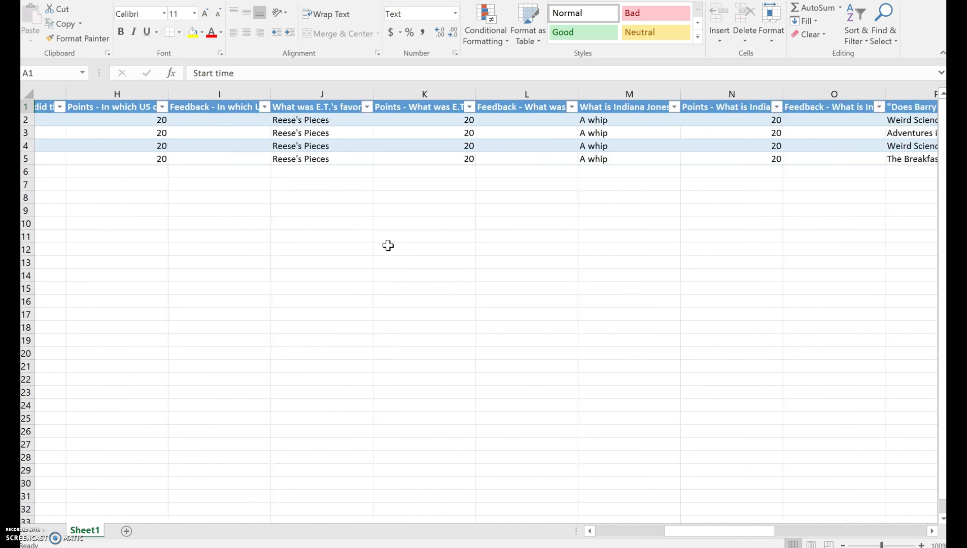
pyautogui.hscroll(1, 388, 245)
pyautogui.hscroll(1, 388, 245)
pyautogui.hscroll(3, 388, 245)
pyautogui.hscroll(1, 387, 245)
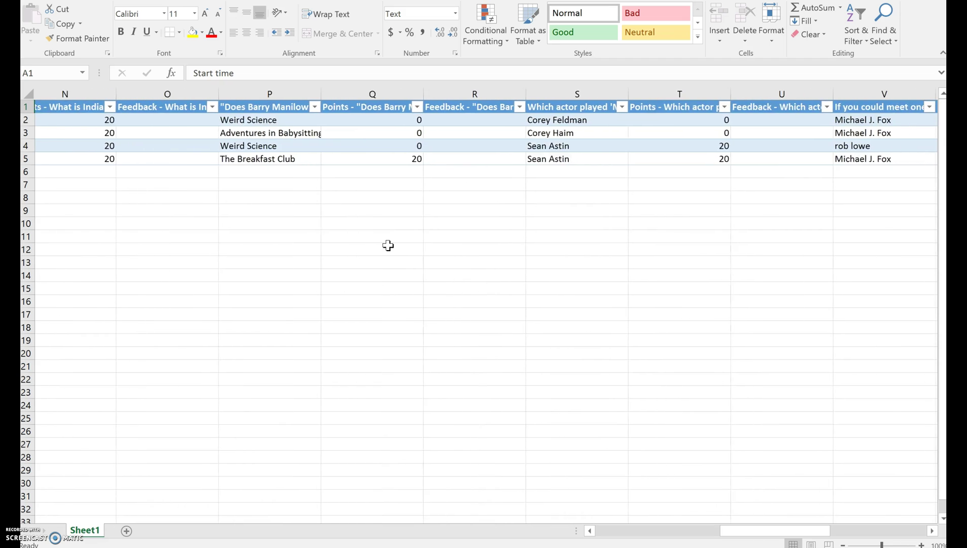
pyautogui.hscroll(1, 388, 245)
pyautogui.hscroll(1, 388, 245)
pyautogui.hscroll(1, 388, 245)
pyautogui.hscroll(1, 388, 245)
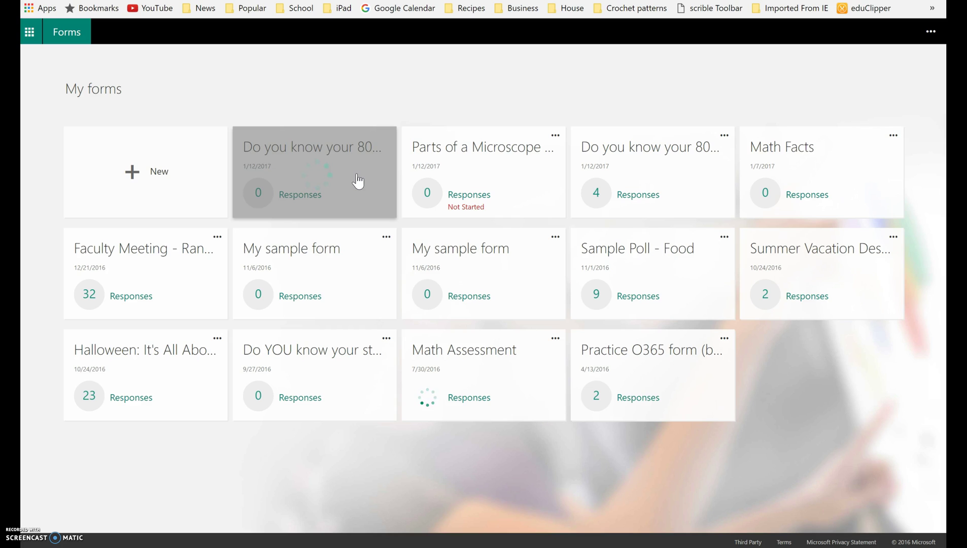
# - Copy the Parts of a Microscope form from its card options on My forms
pyautogui.click(557, 137)
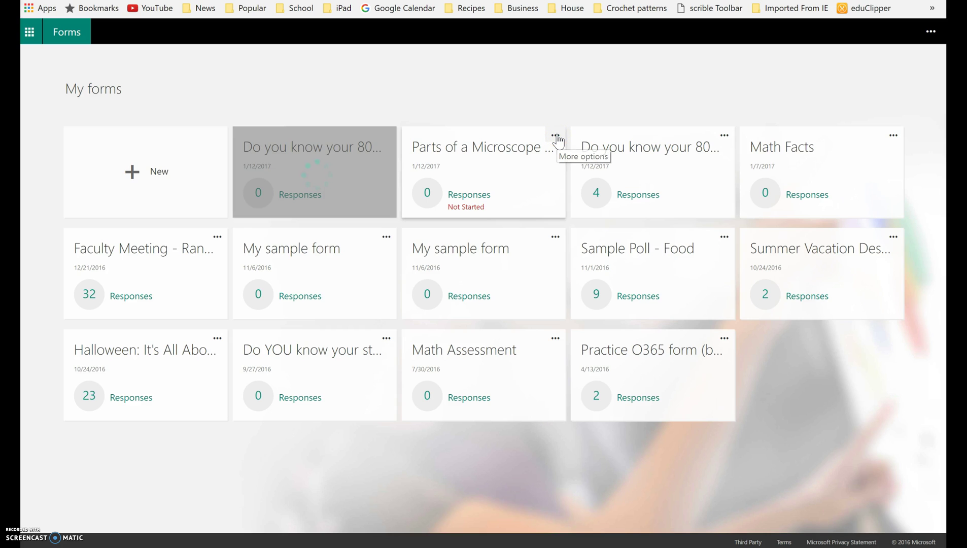
pyautogui.click(471, 176)
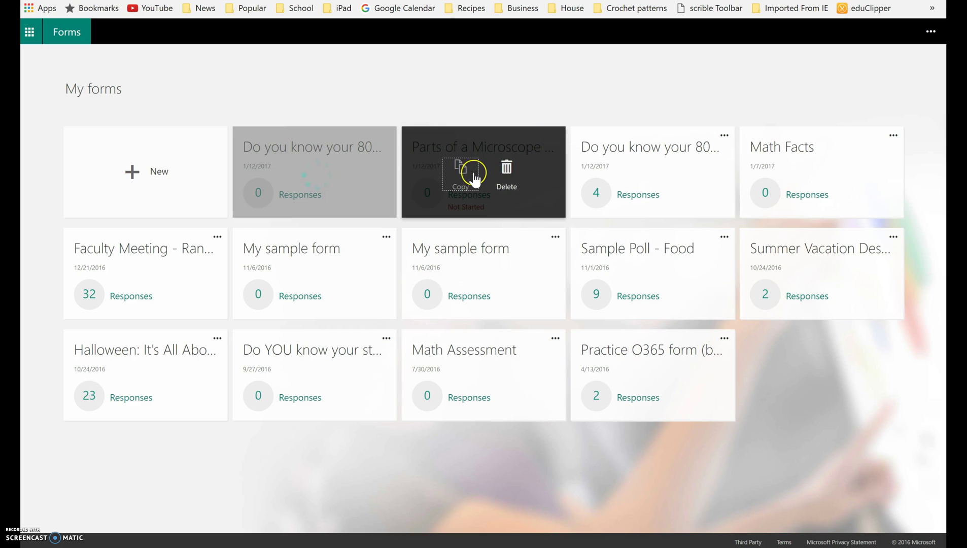